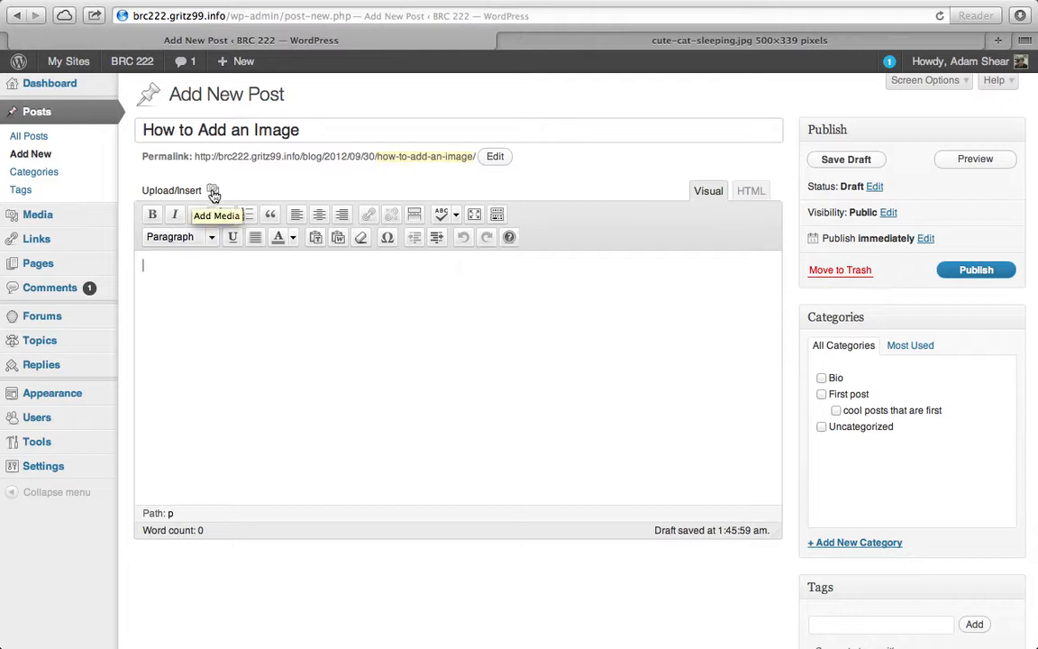
Upload super_cute_puppies.jpg from the computer as media for the post
left_click(213, 192)
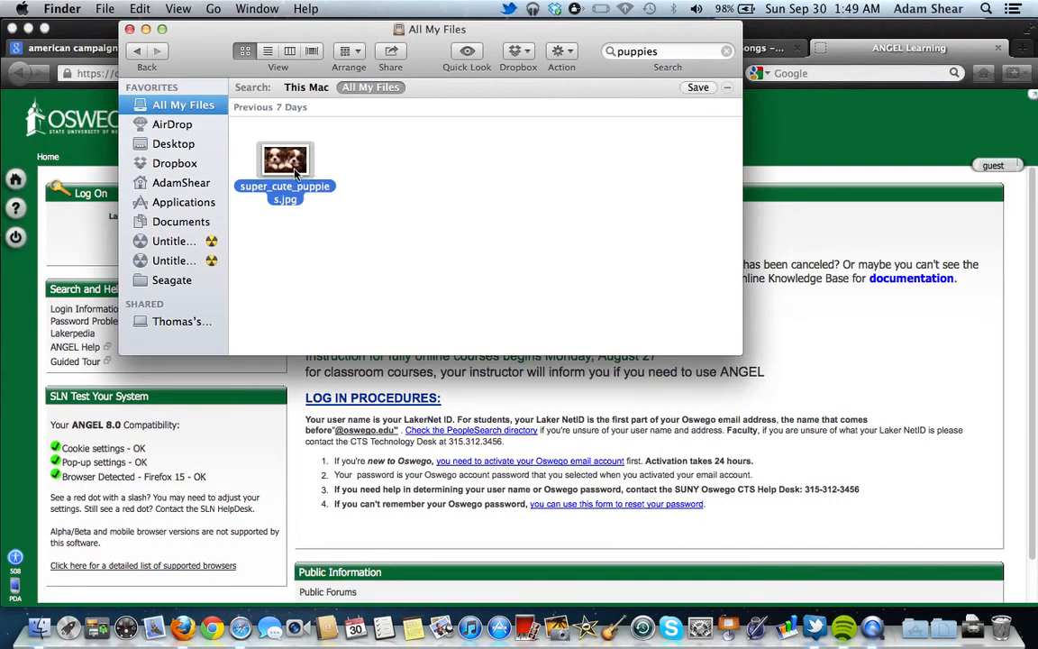
left_click_drag(296, 174, 615, 289)
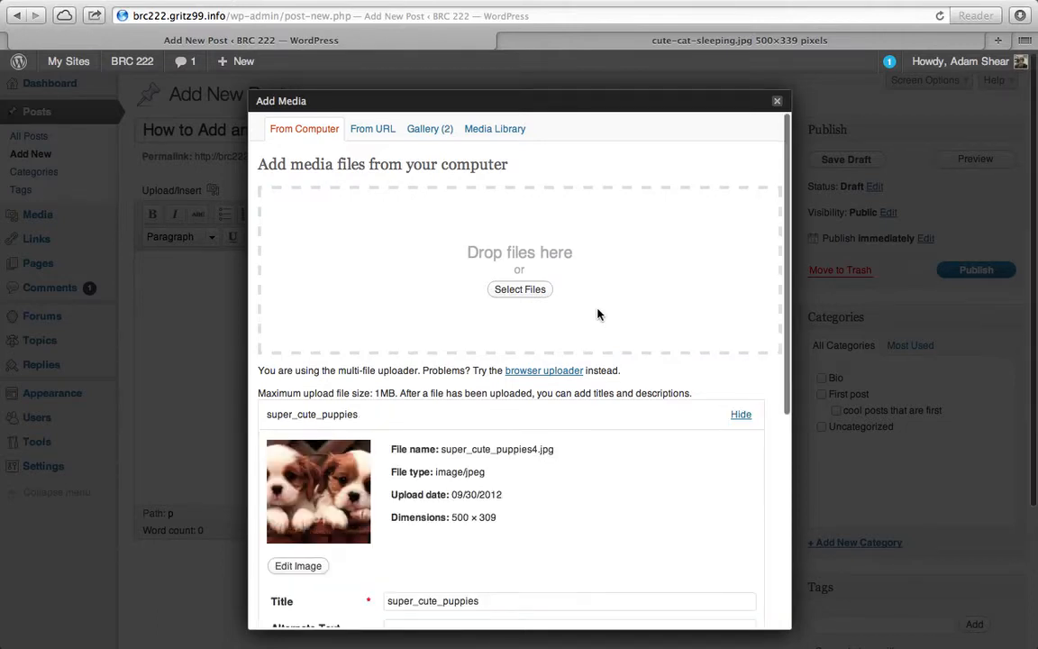
Give the uploaded puppies image the caption "These are cute puppies."
scroll(597, 315, "down", 6)
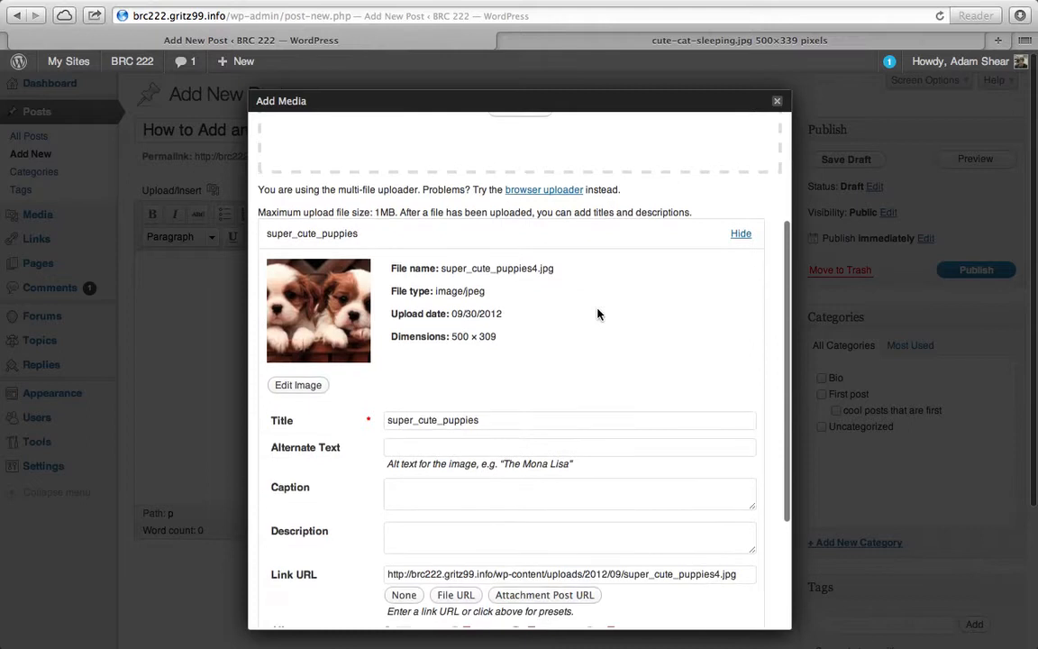
scroll(598, 314, "down", 2)
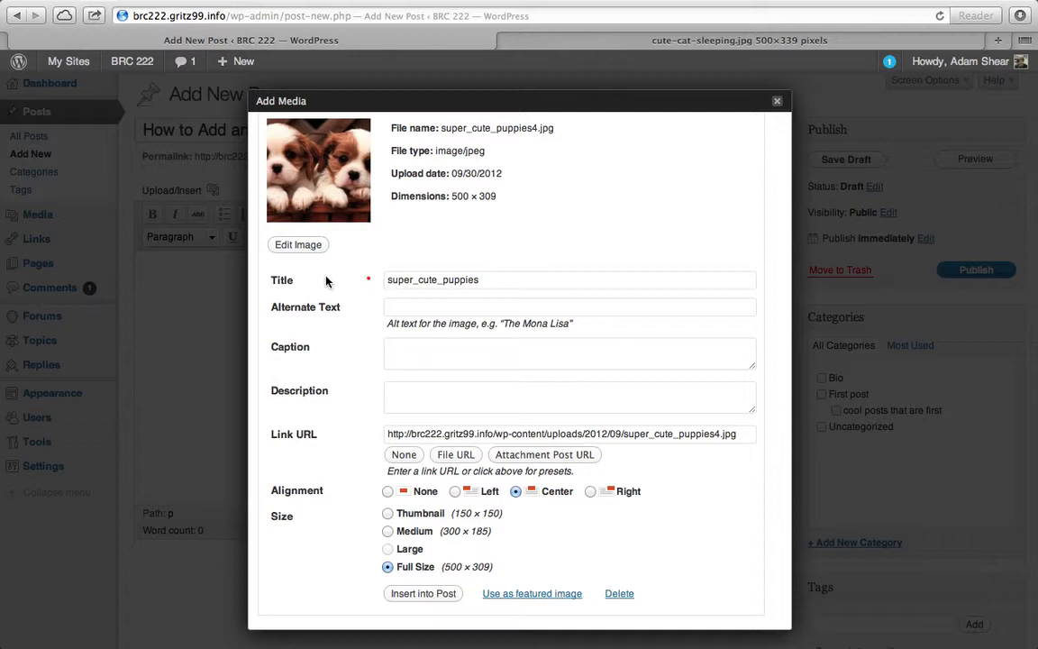
left_click(480, 355)
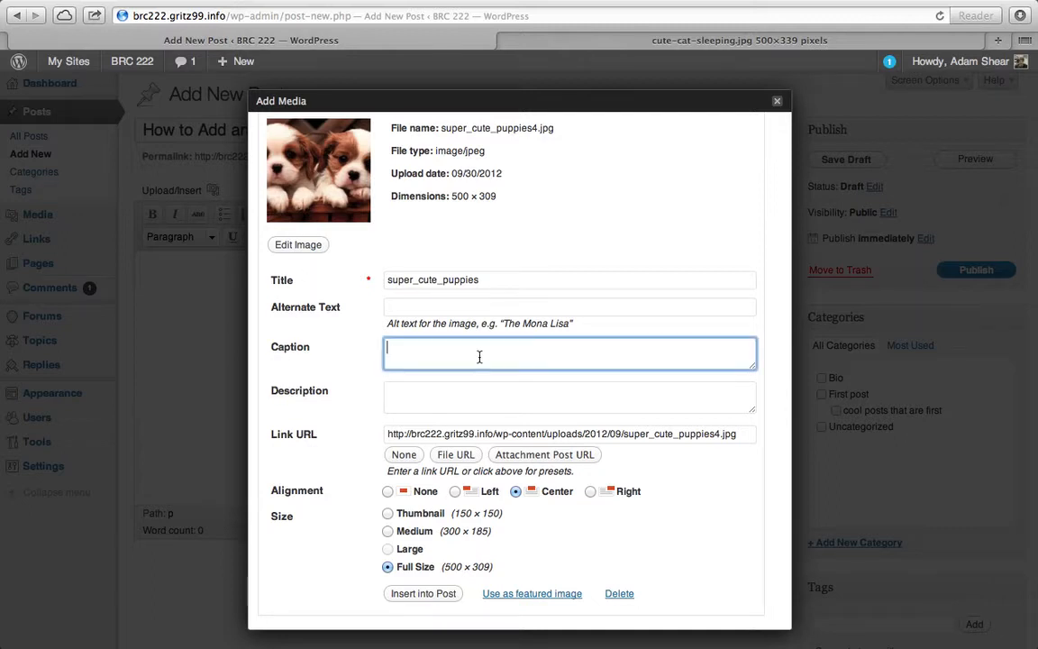
type("These ar")
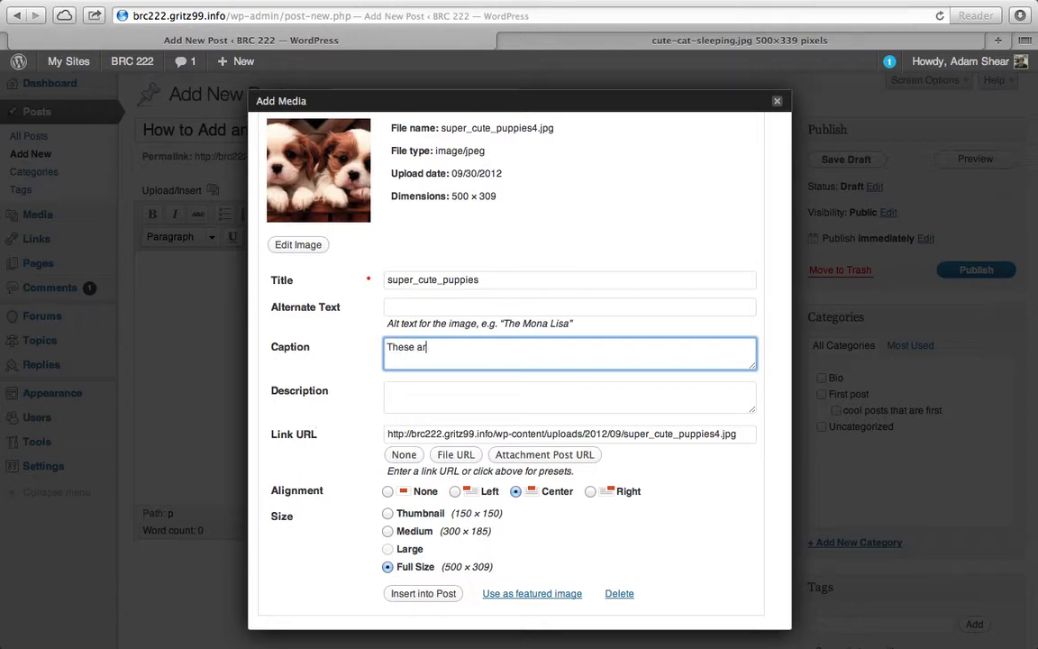
type("e cute puppies.")
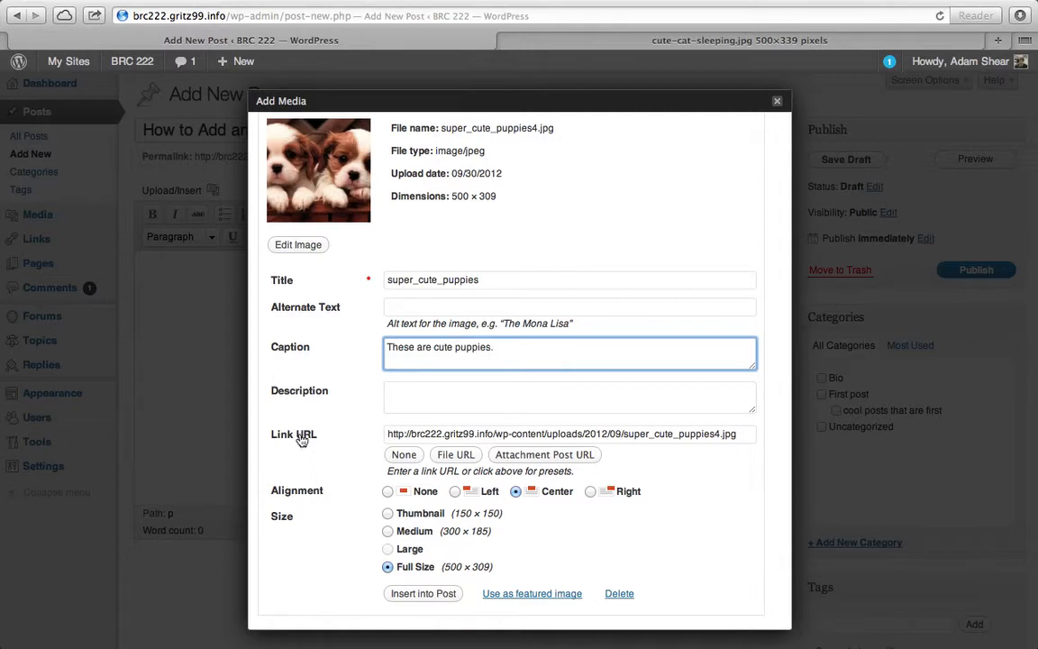
Insert the captioned puppies image into the post, keeping center alignment and full size
scroll(325, 434, "down", 1)
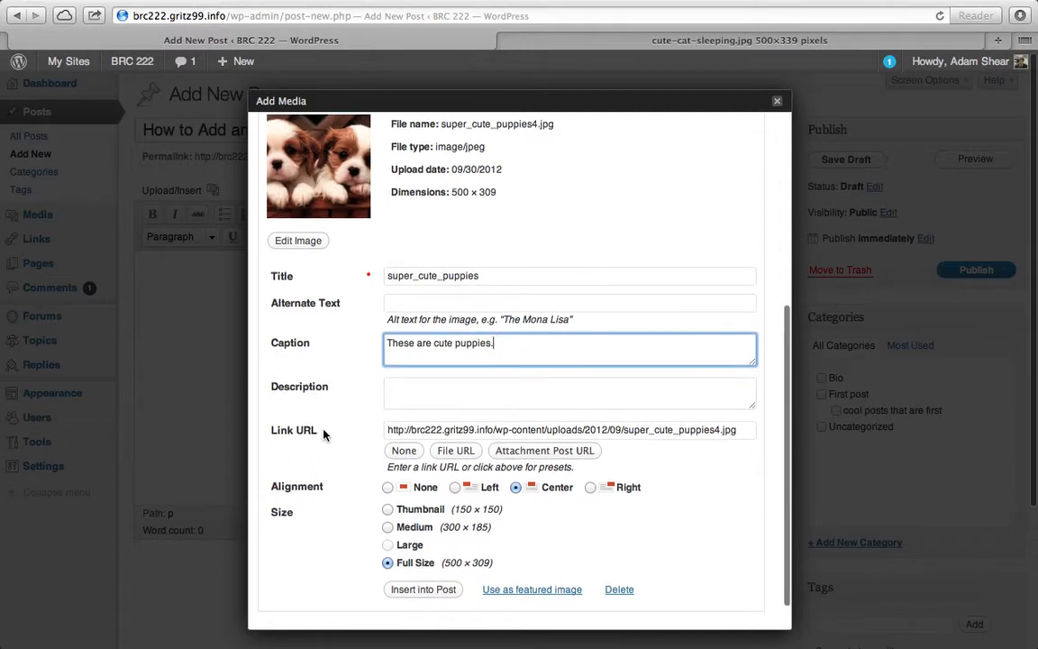
scroll(433, 405, "down", 2)
scroll(521, 404, "down", 1)
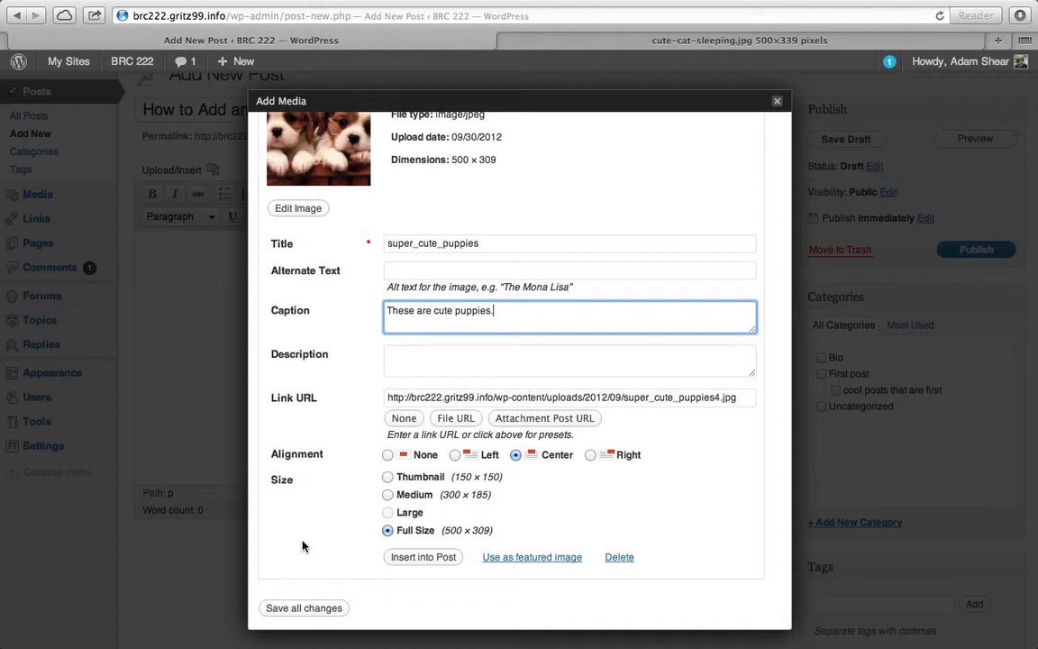
left_click(425, 559)
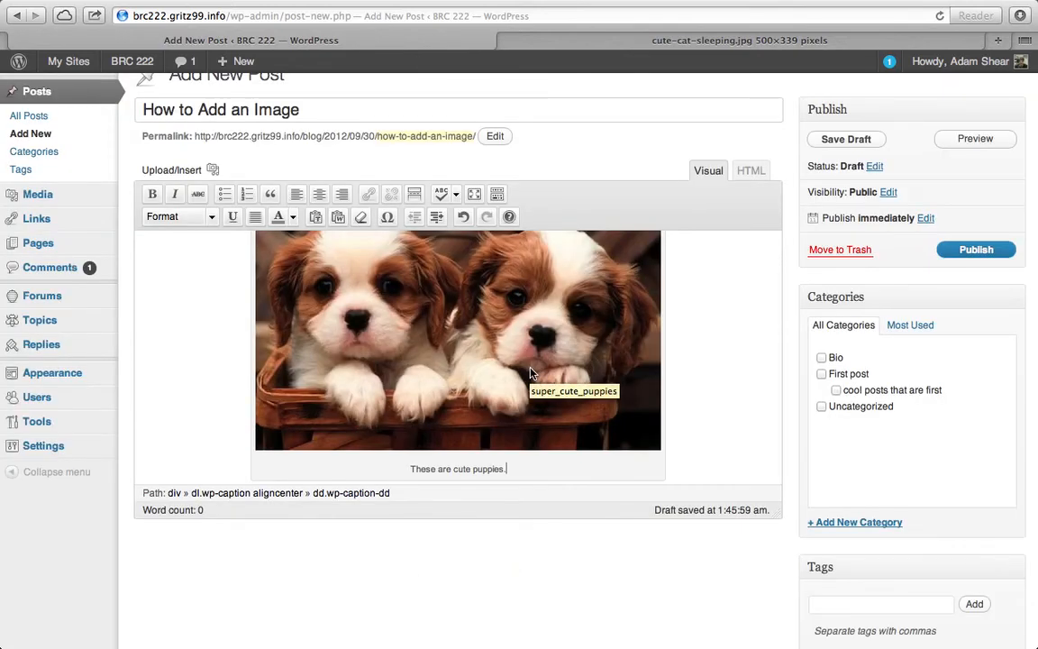
Add a new empty paragraph below the captioned puppies image in the post body
scroll(531, 372, "up", 1)
scroll(530, 372, "down", 3)
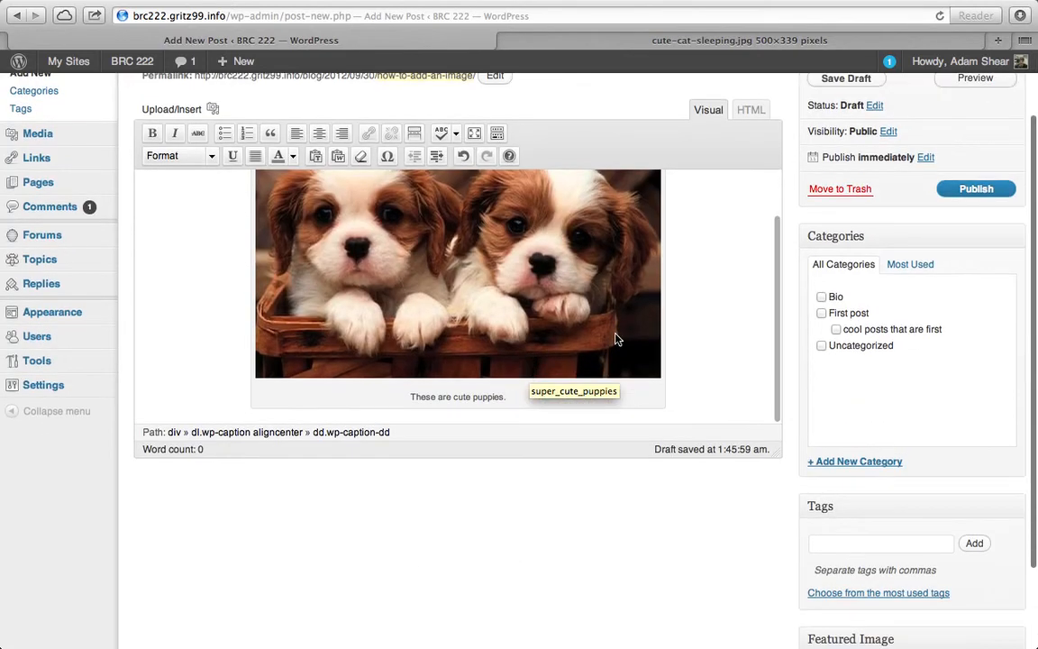
left_click(698, 342)
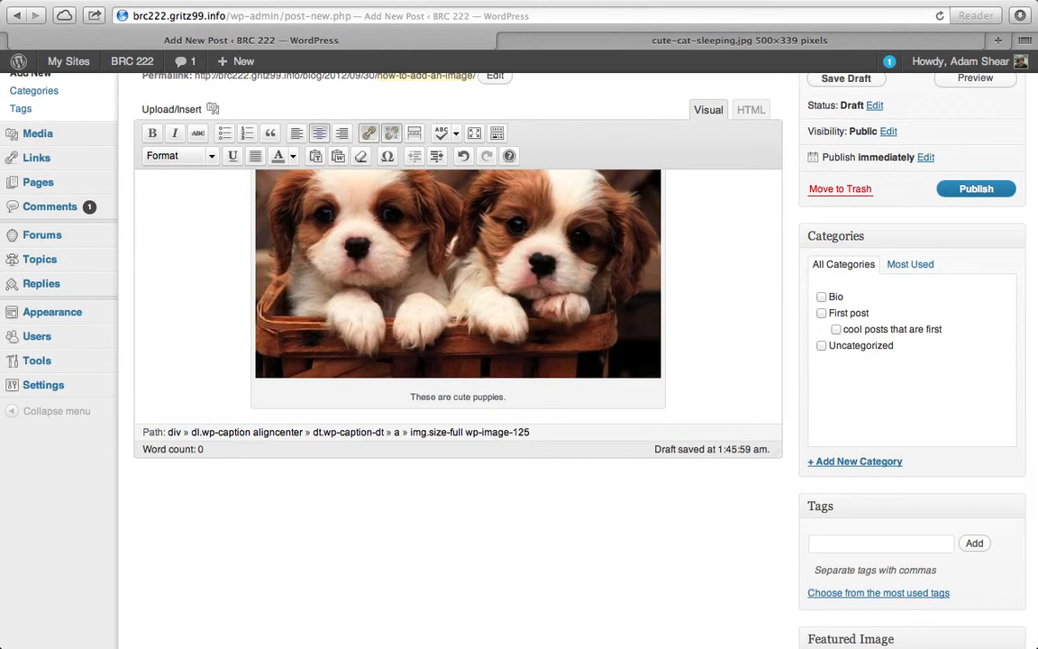
key("Return")
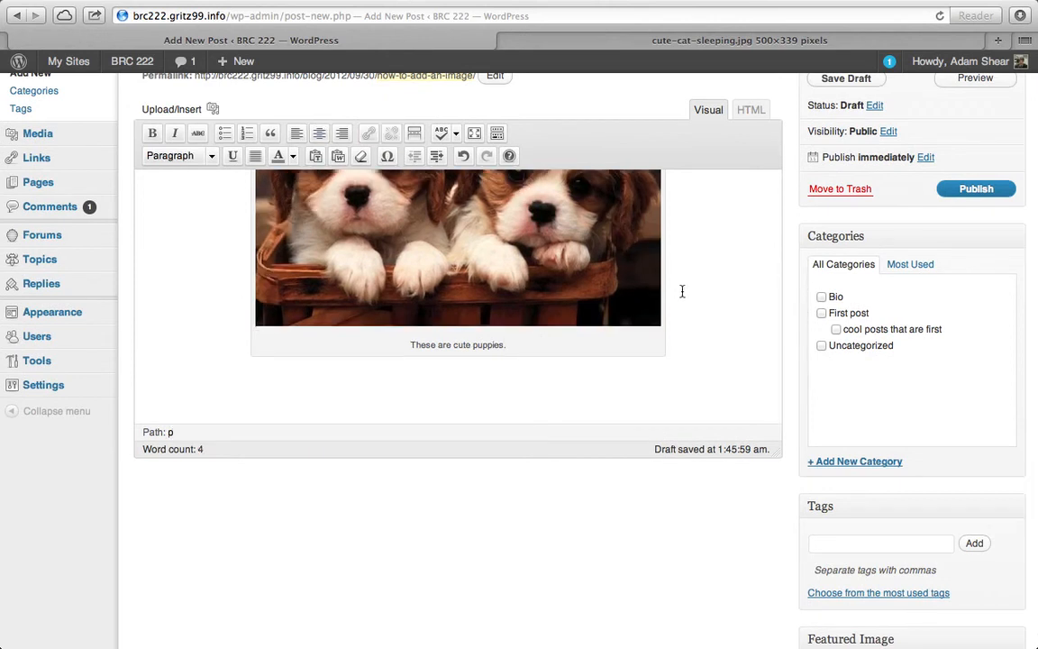
Copy the web address of the cute-cat-sleeping.jpg image from its open page
left_click(622, 40)
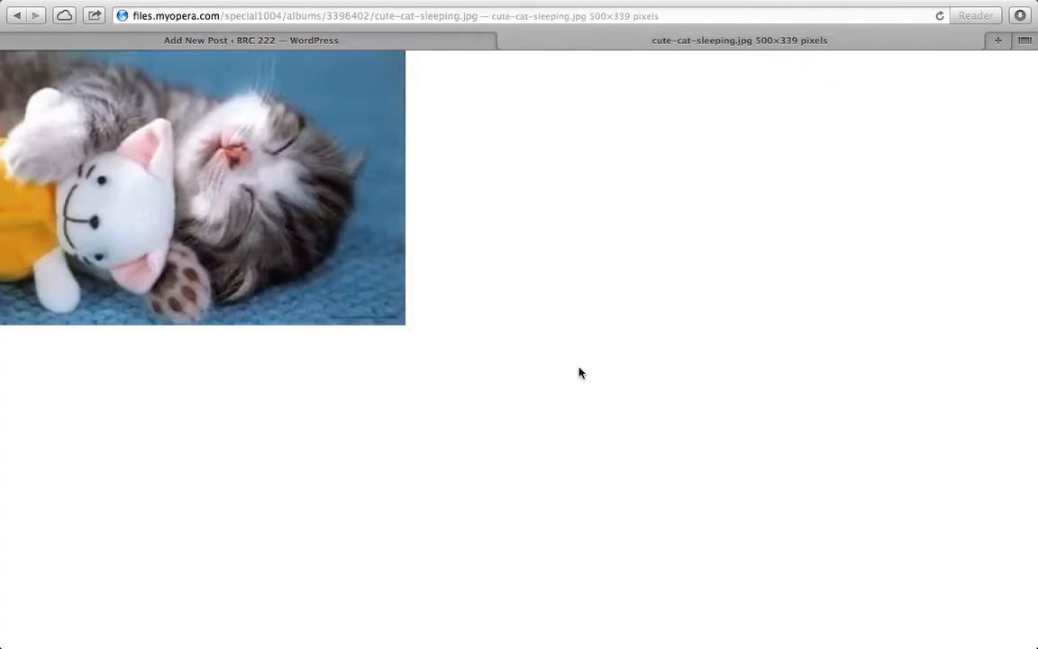
left_click(547, 16)
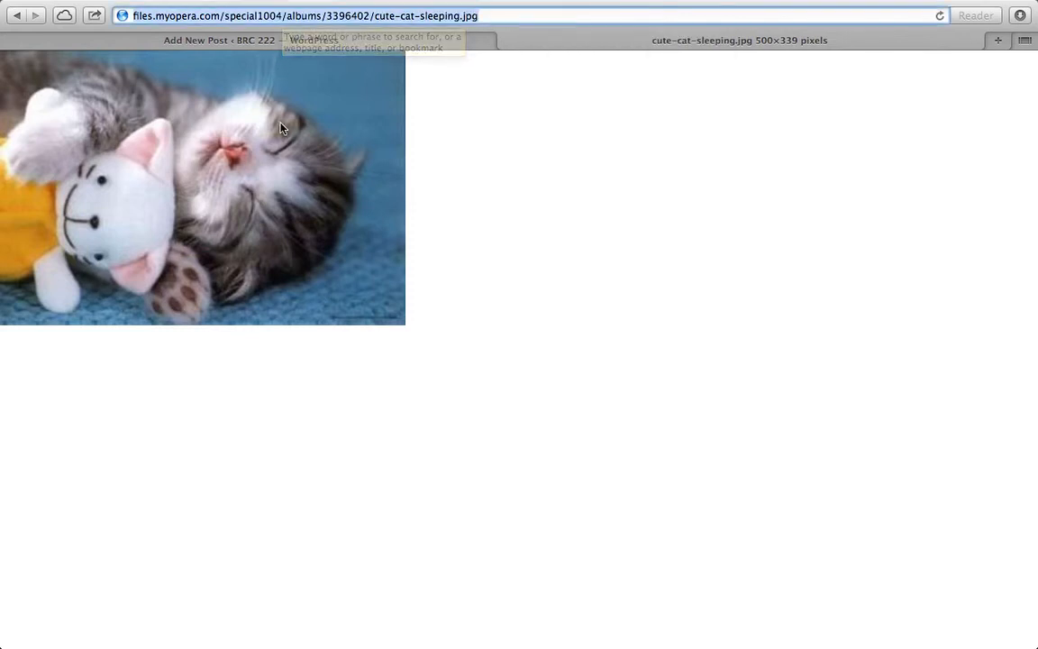
right_click(402, 16)
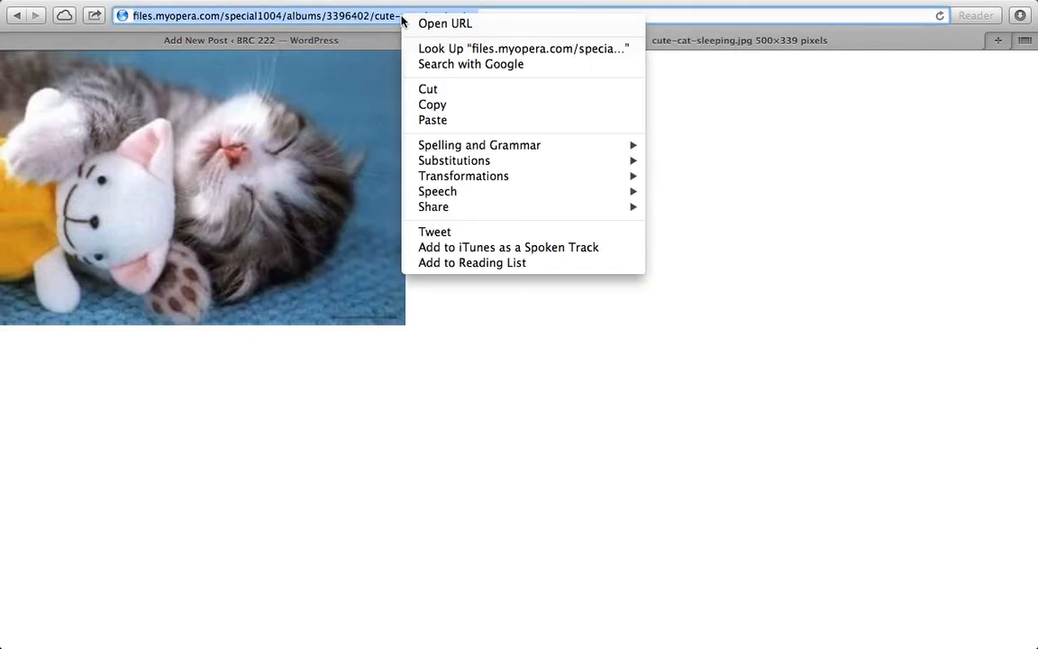
left_click(457, 110)
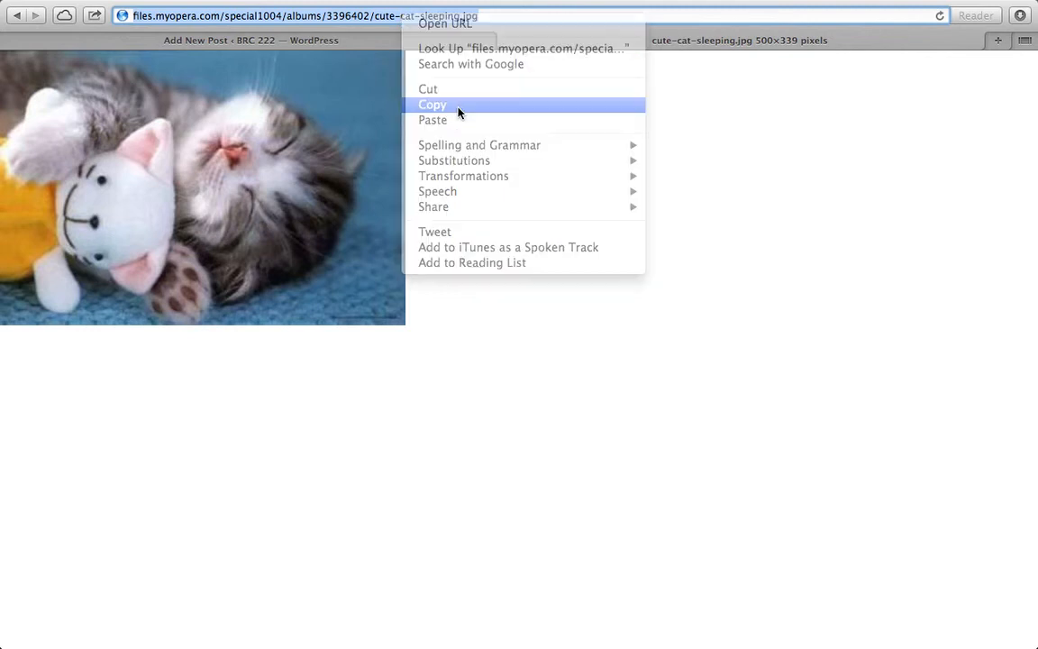
left_click(384, 42)
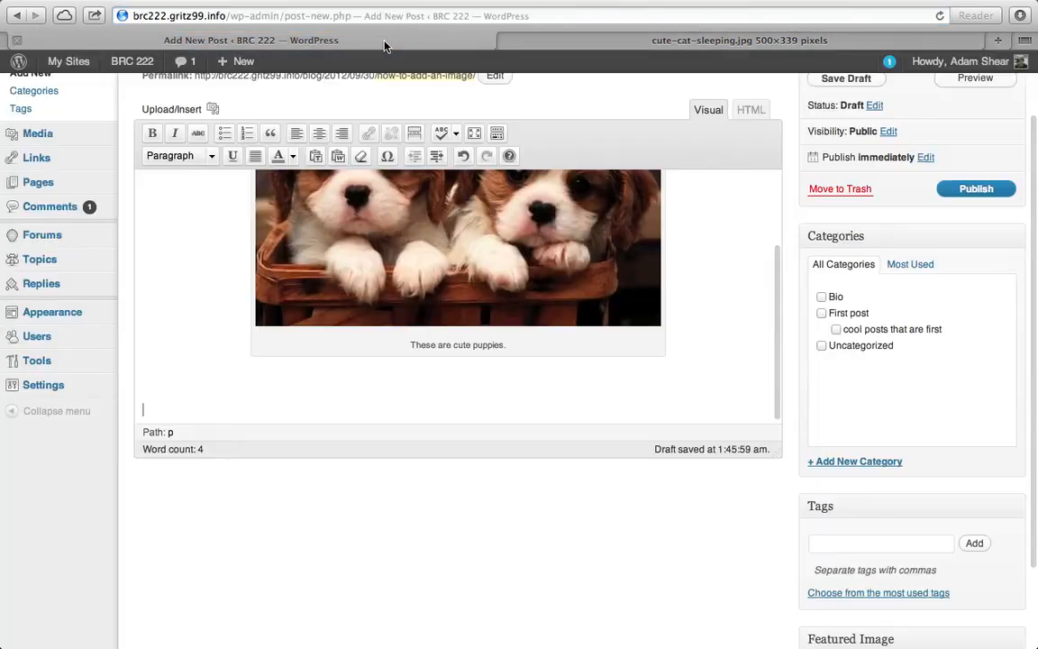
left_click(213, 109)
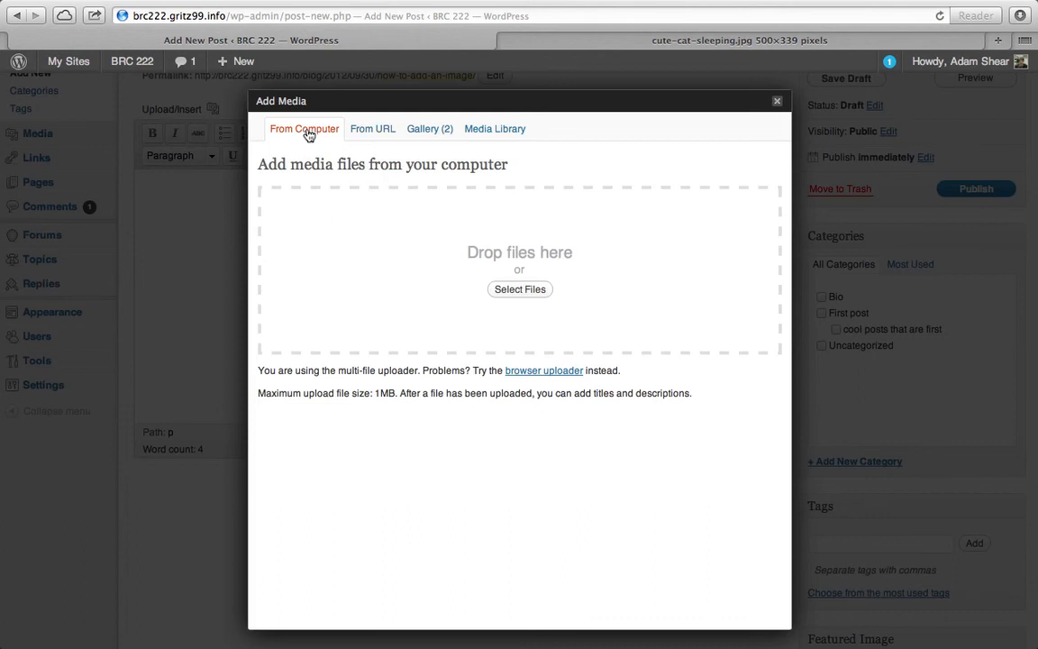
left_click(383, 135)
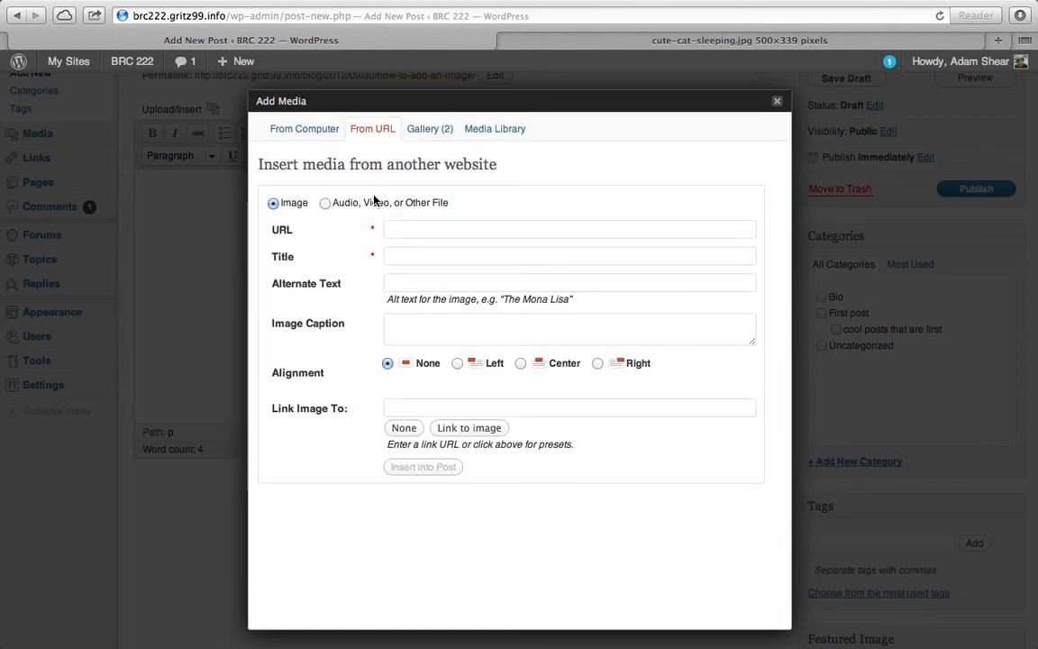
left_click(396, 229)
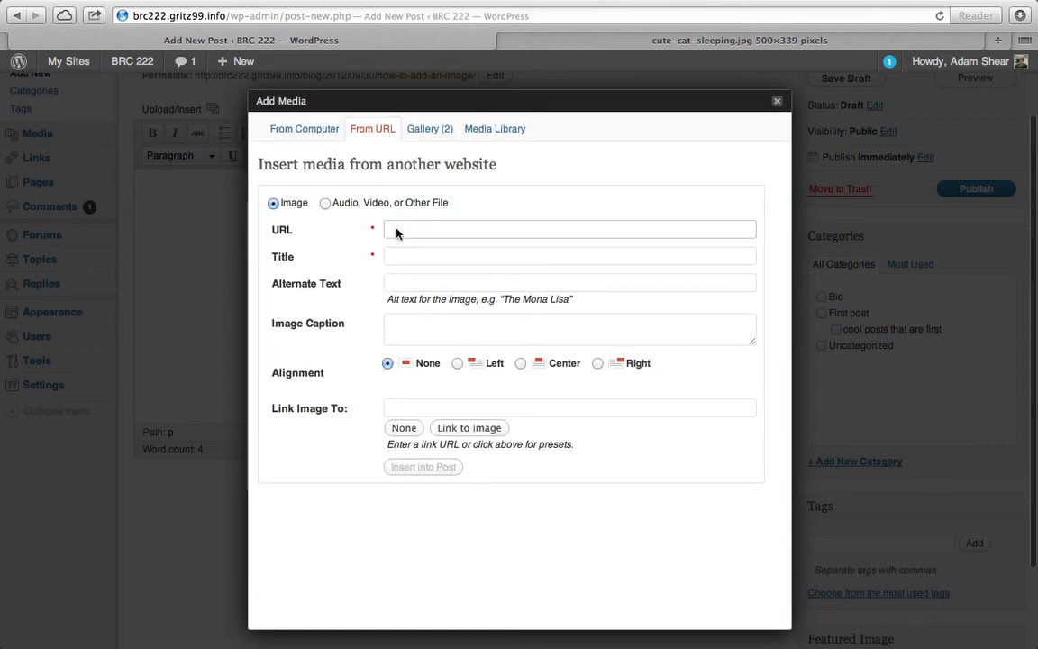
right_click(396, 229)
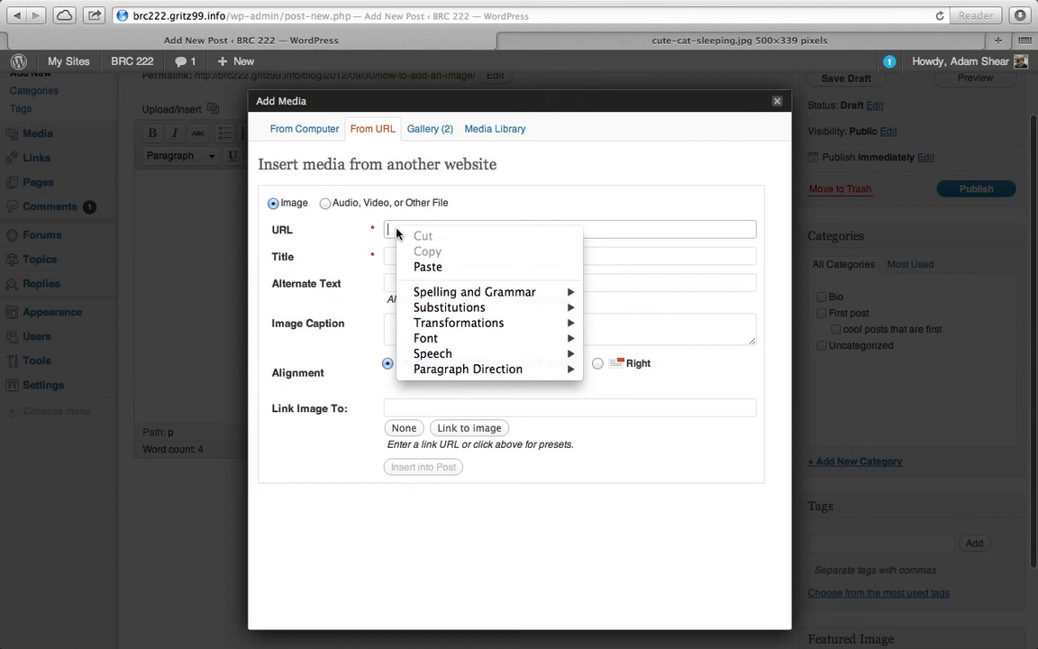
left_click(421, 268)
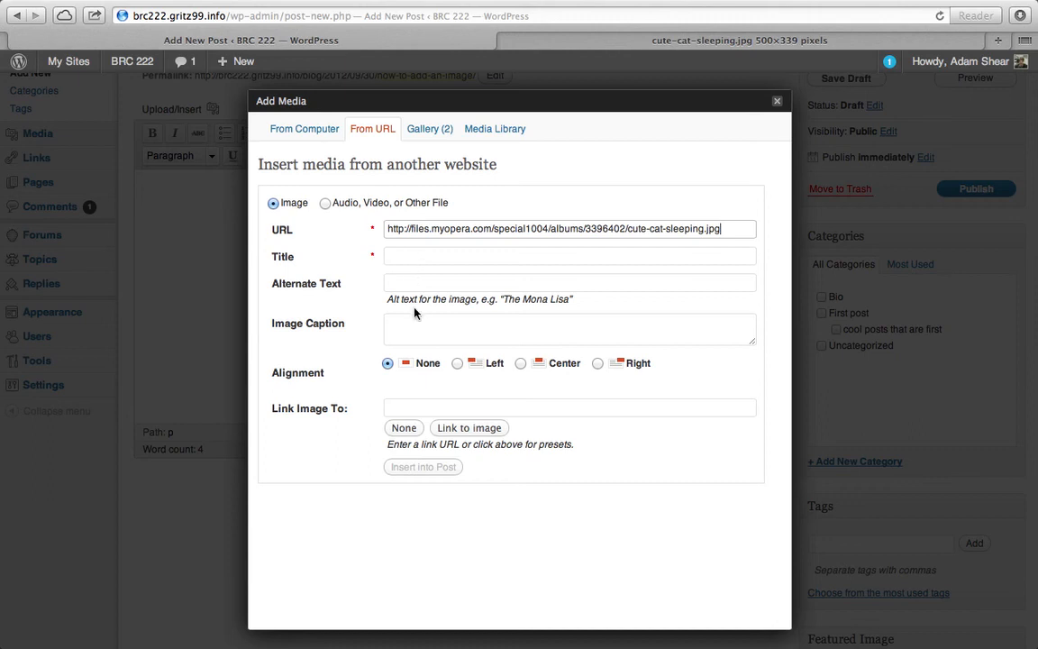
left_click(522, 365)
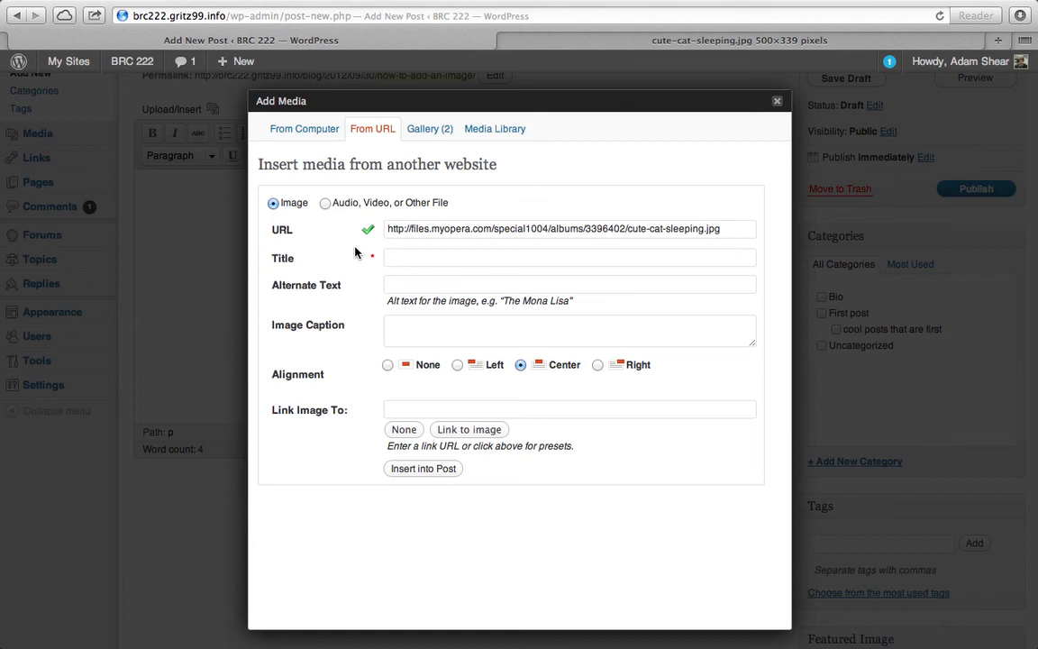
left_click(422, 468)
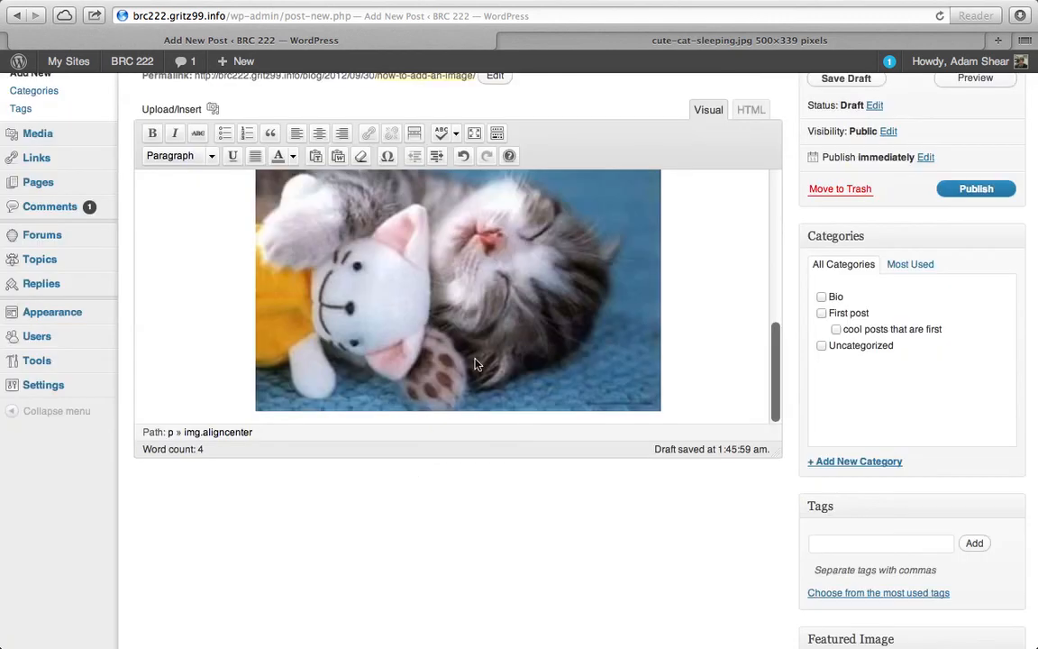
Review the placement of the puppies and cat images in the post body
scroll(649, 311, "up", 2)
scroll(661, 306, "down", 1)
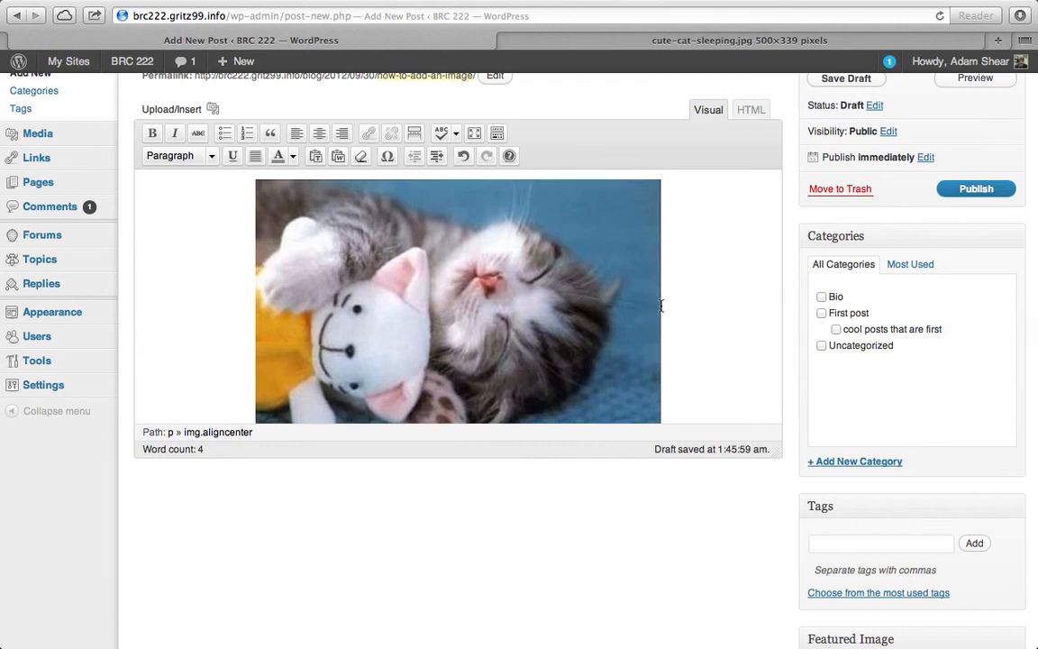
scroll(660, 307, "up", 5)
scroll(661, 306, "up", 5)
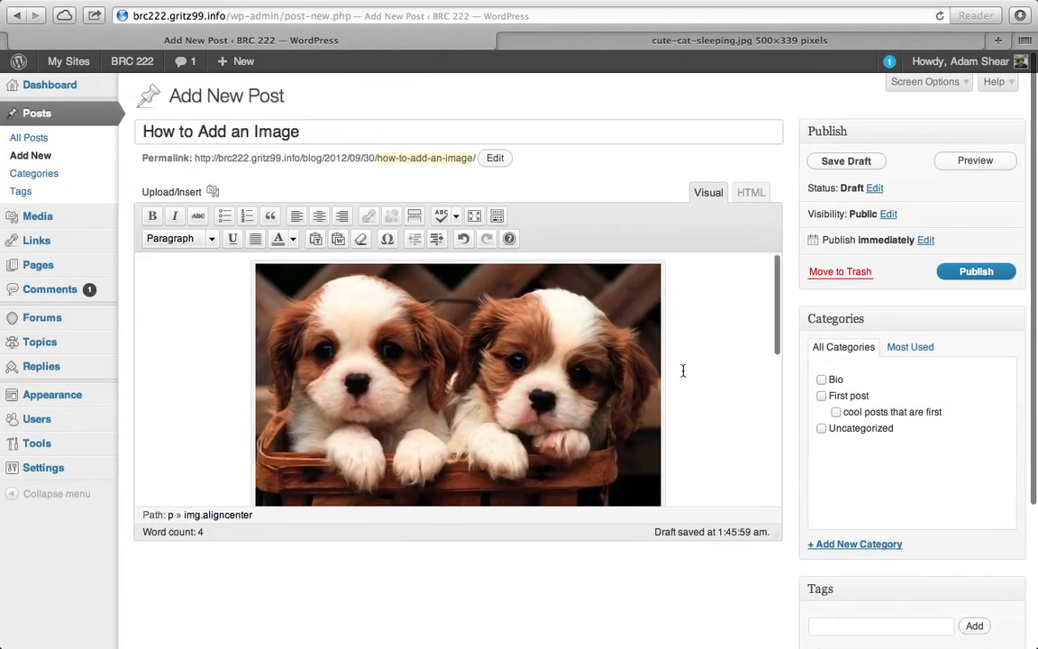
scroll(684, 370, "down", 10)
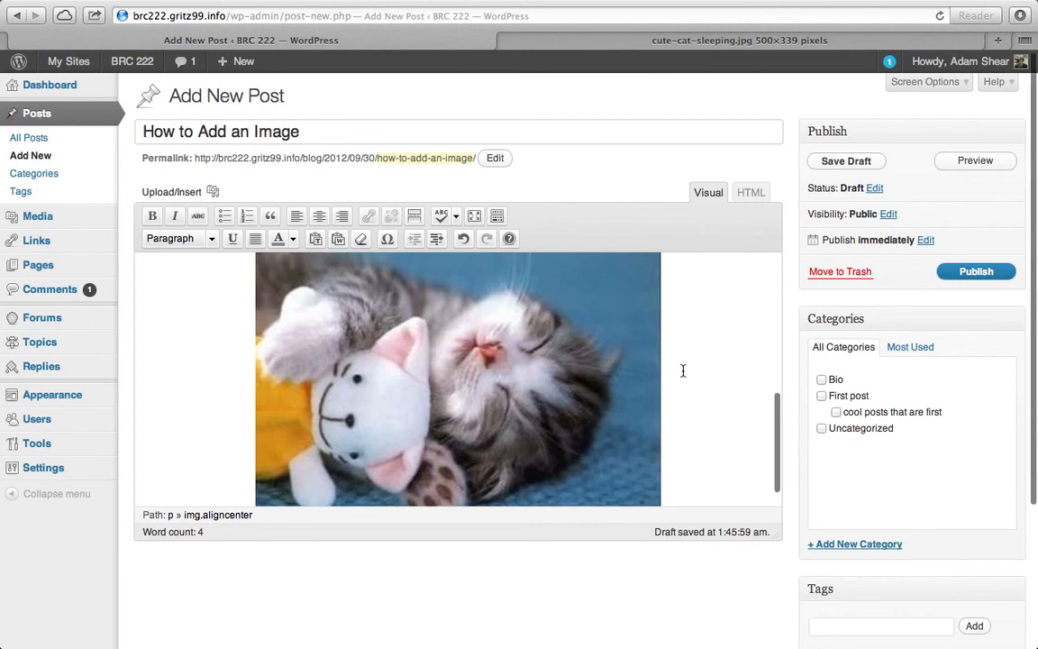
scroll(683, 370, "up", 5)
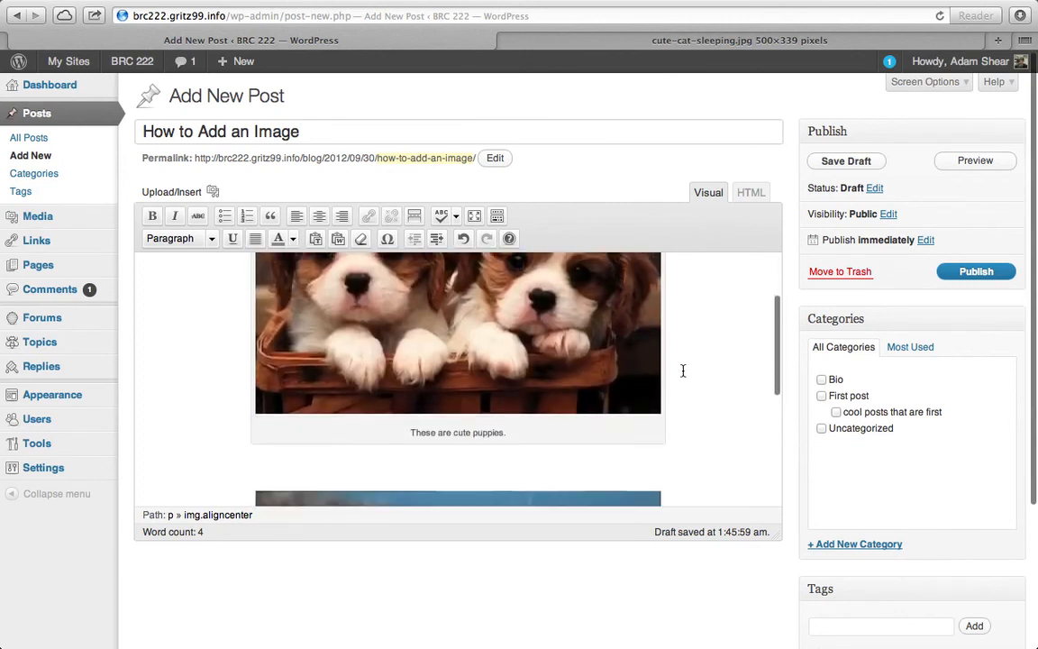
scroll(684, 370, "down", 5)
scroll(683, 370, "down", 1)
scroll(683, 370, "up", 3)
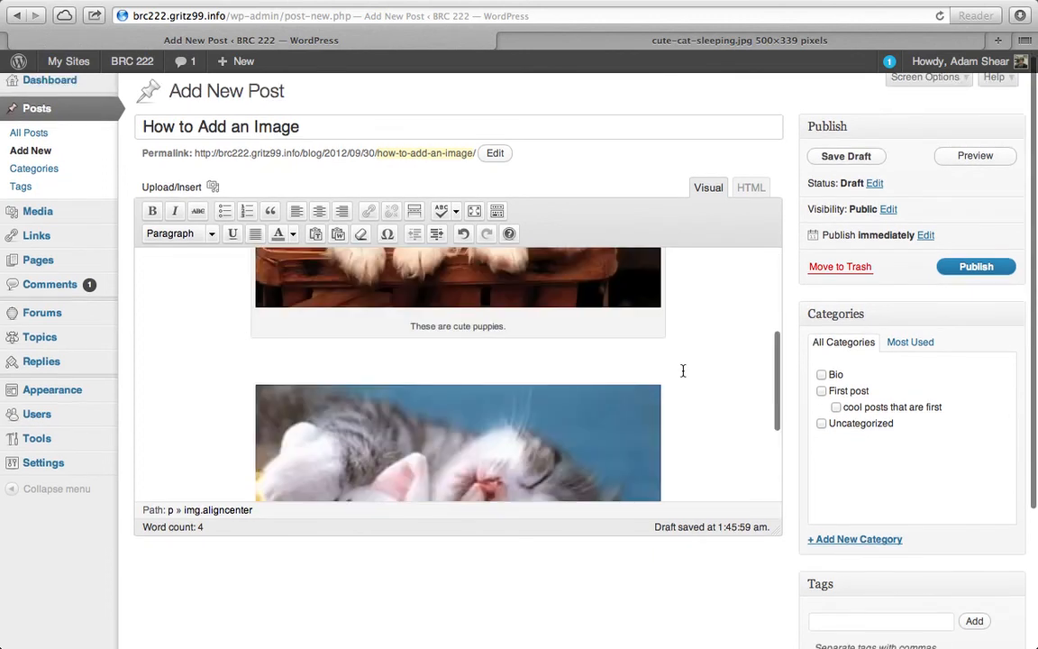
scroll(683, 371, "up", 3)
scroll(683, 370, "down", 3)
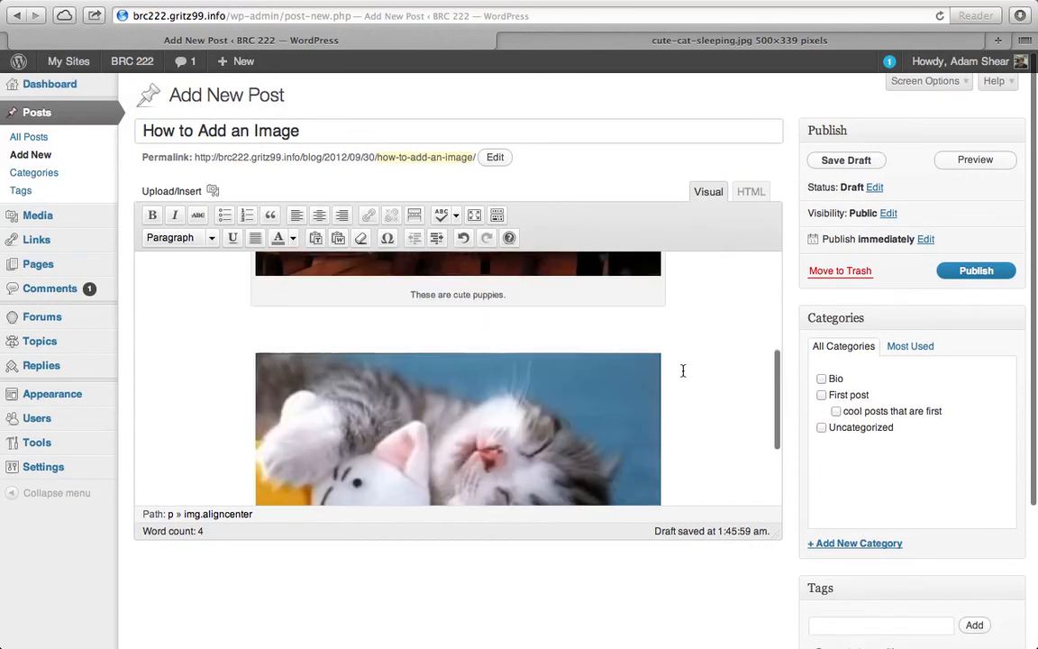